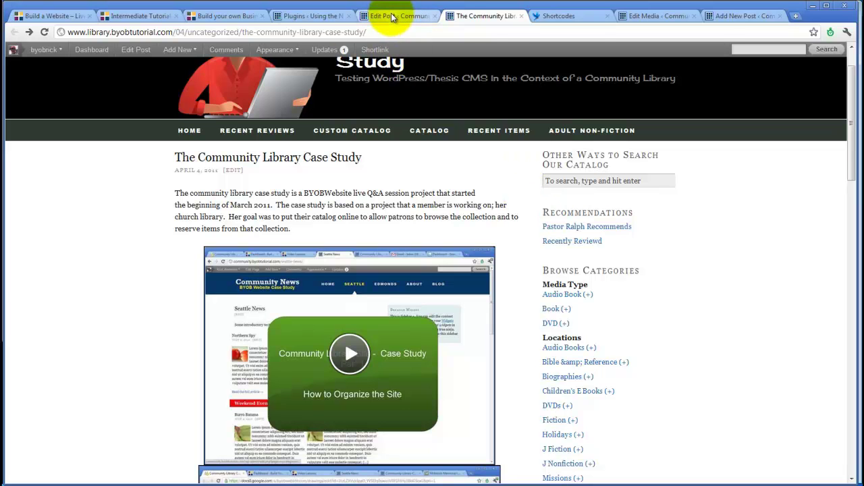
Start a new line after the Sandbox post's link code and open the Add FV WP Flowplayer form.
click(726, 17)
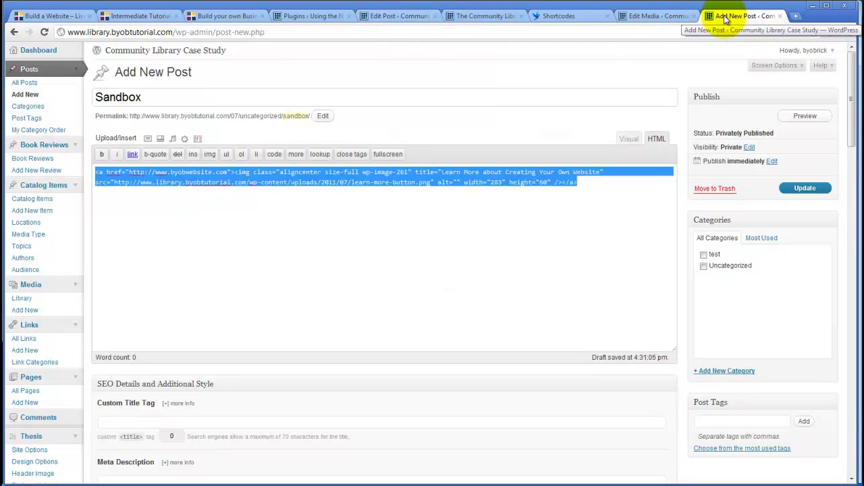
click(578, 183)
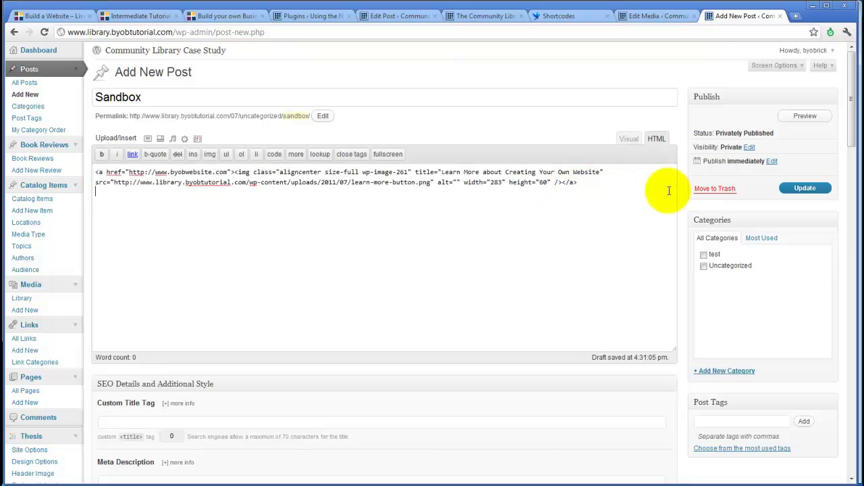
key(Return)
key(Return)
click(198, 140)
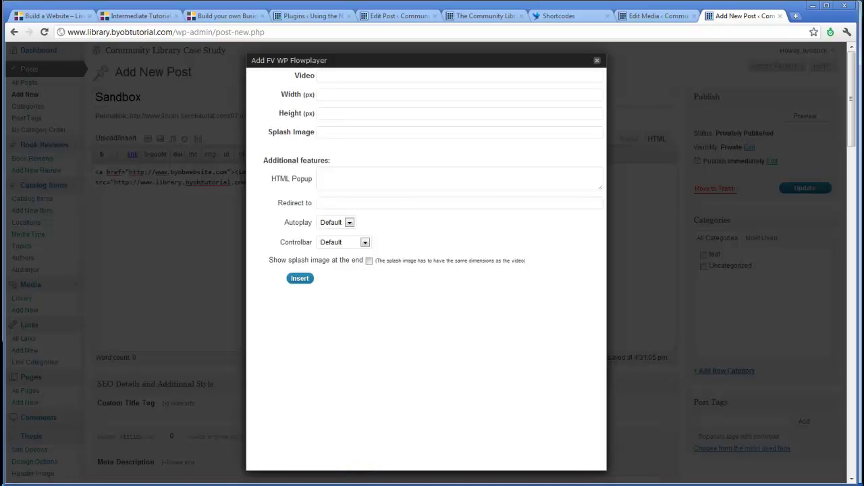
Copy the file name LA3-16-11a-custom-taxonomy-decisions.mp4 from FileZilla's remote videos folder.
key(alt+Tab)
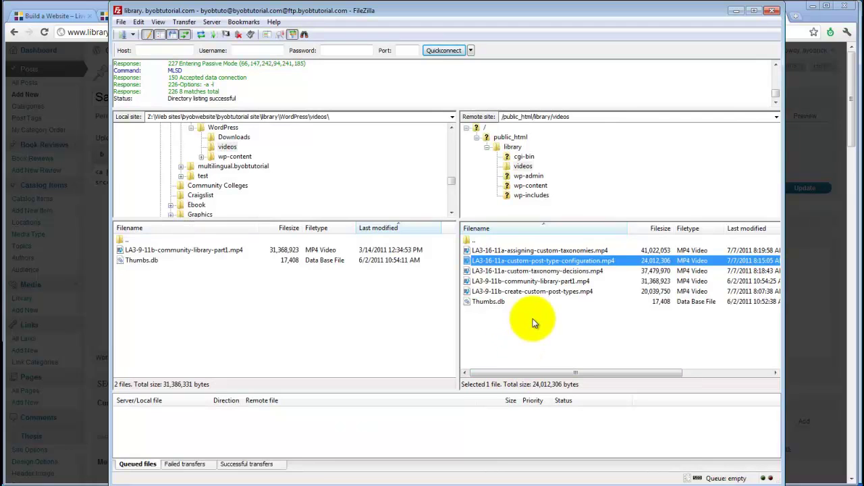
click(555, 271)
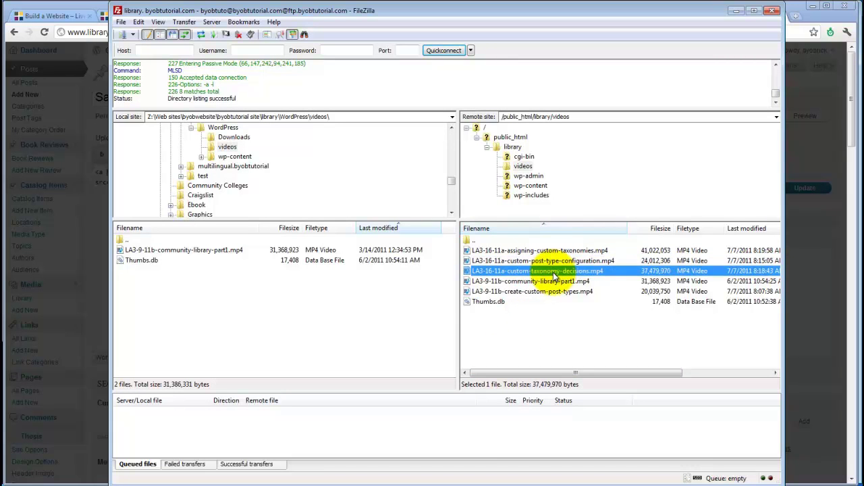
click(554, 272)
key(ctrl+c)
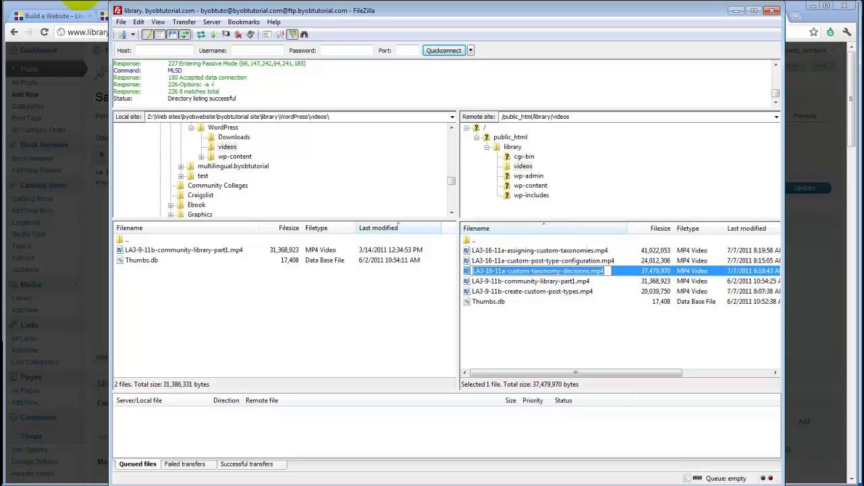
click(81, 7)
Fill the Flowplayer form with video LA3-16-11a-custom-taxonomy-decisions.mp4, width 270 and height 202.
click(334, 75)
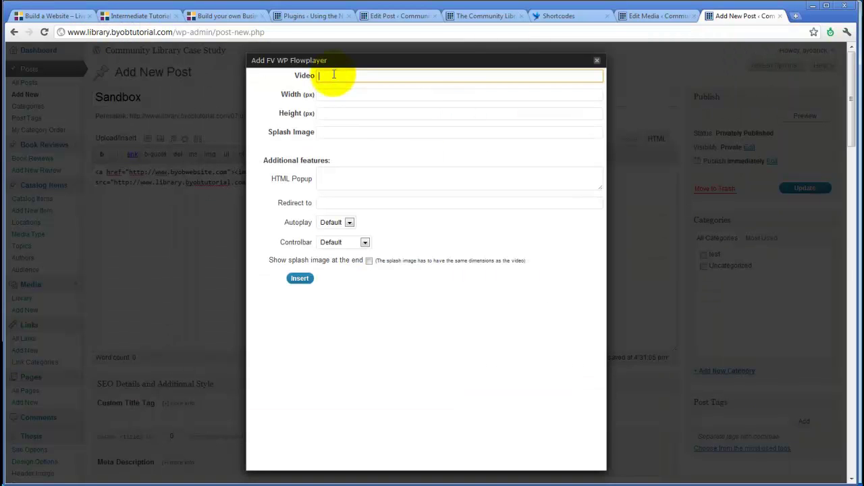
key(ctrl+v)
click(334, 93)
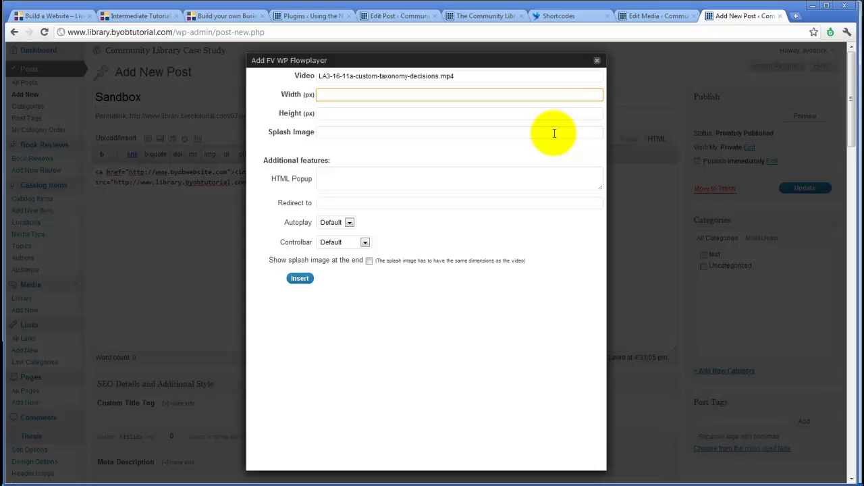
text(270)
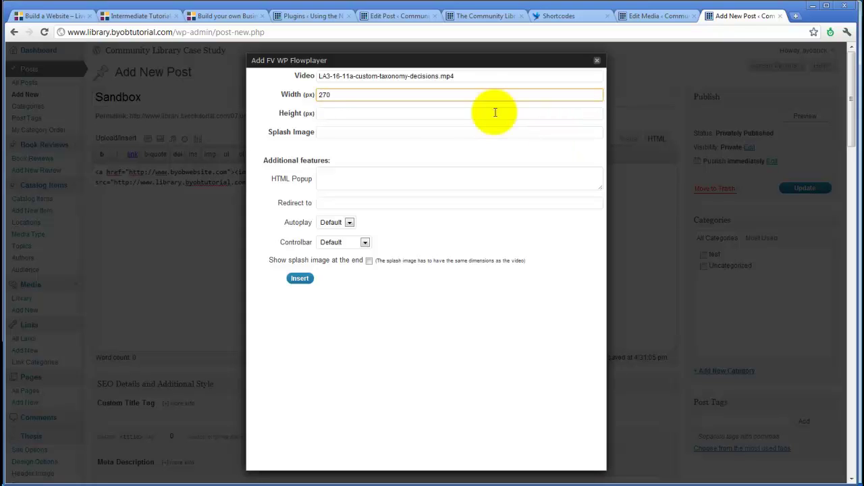
click(349, 113)
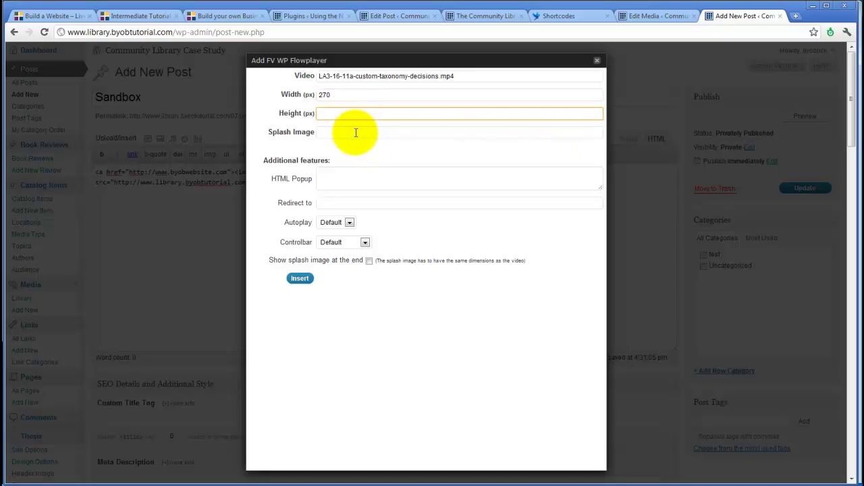
click(325, 114)
text(202)
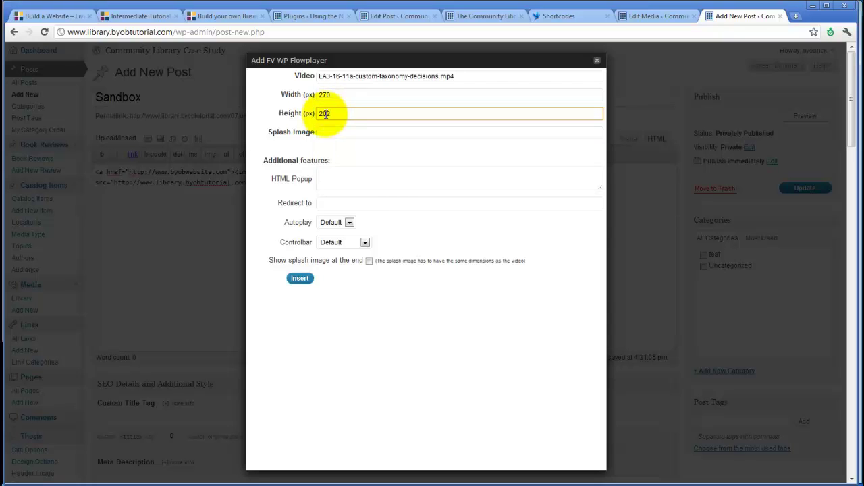
click(365, 96)
click(370, 110)
click(368, 92)
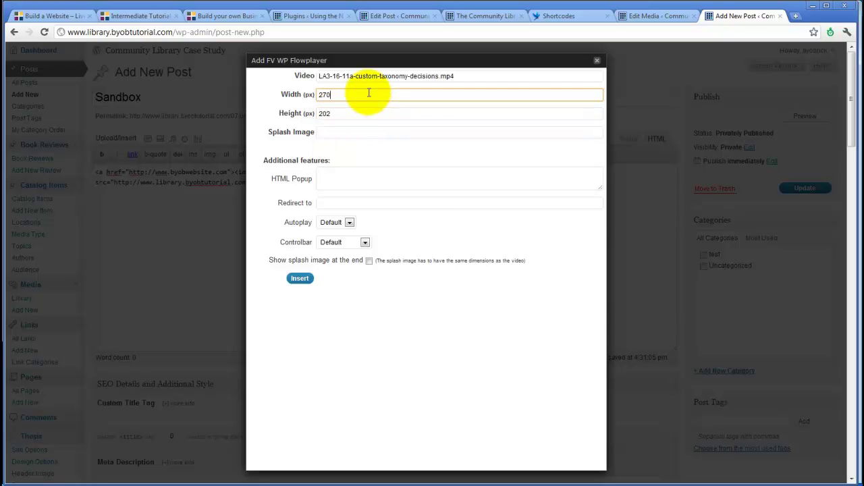
click(371, 113)
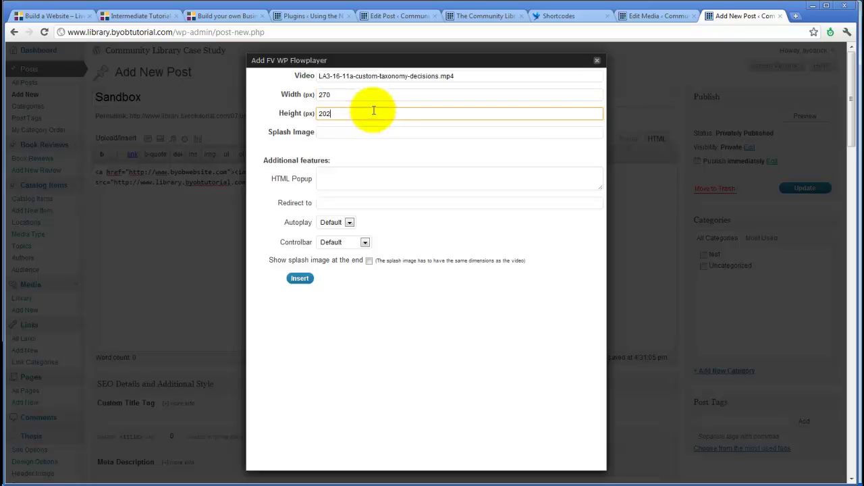
click(345, 133)
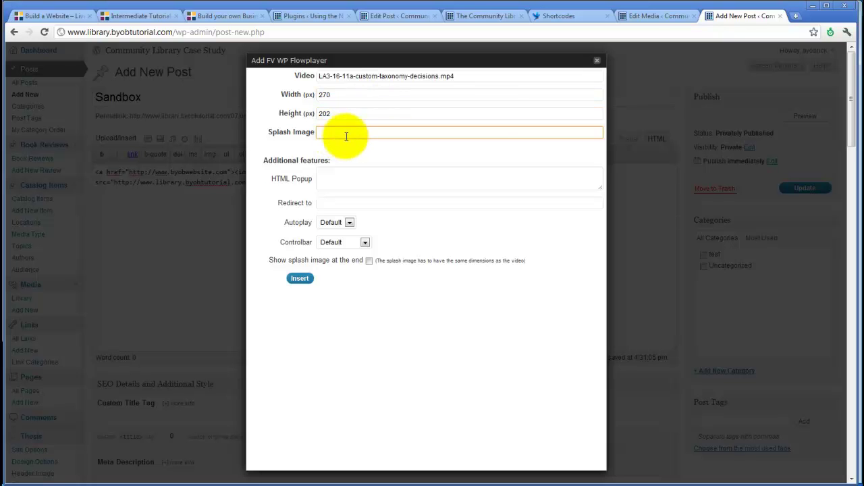
Copy the File URL of the LA3-16-11a-custom-taxonomy-decisions.jpg image from its Edit Media page.
click(638, 20)
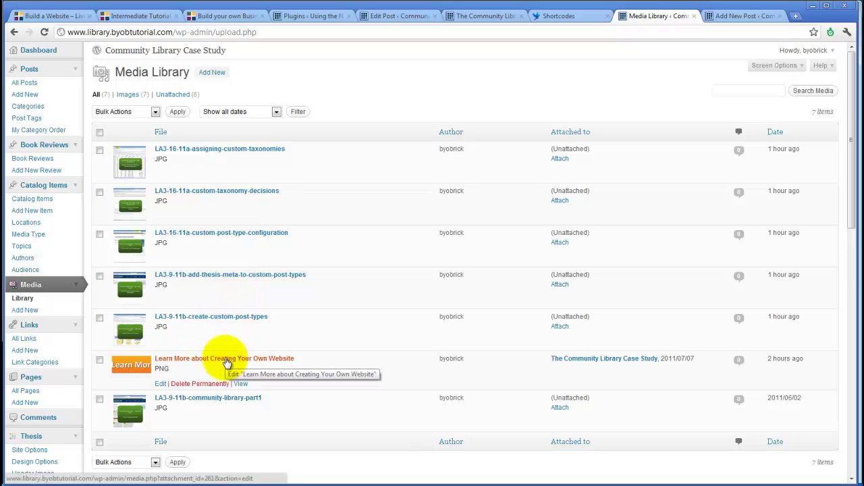
click(161, 216)
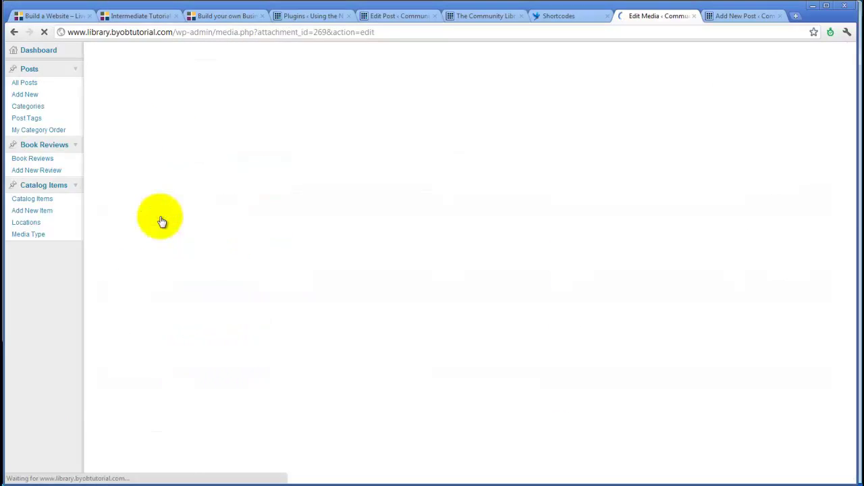
triple_click(251, 331)
key(ctrl+c)
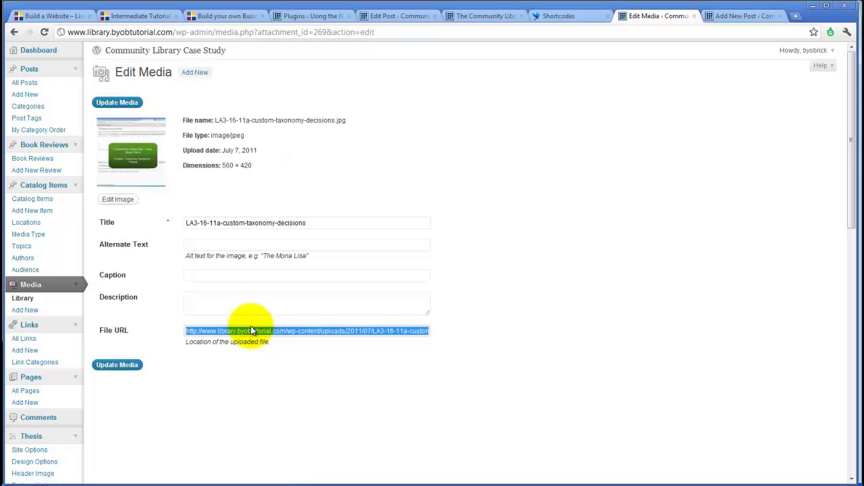
click(742, 21)
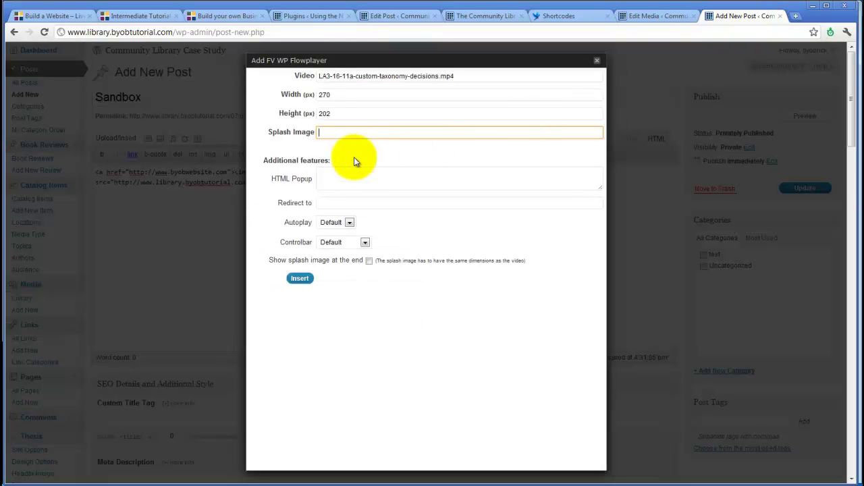
Paste the image URL as Splash Image, insert the shortcode, and select the whole [flowplayer] shortcode.
key(ctrl+v)
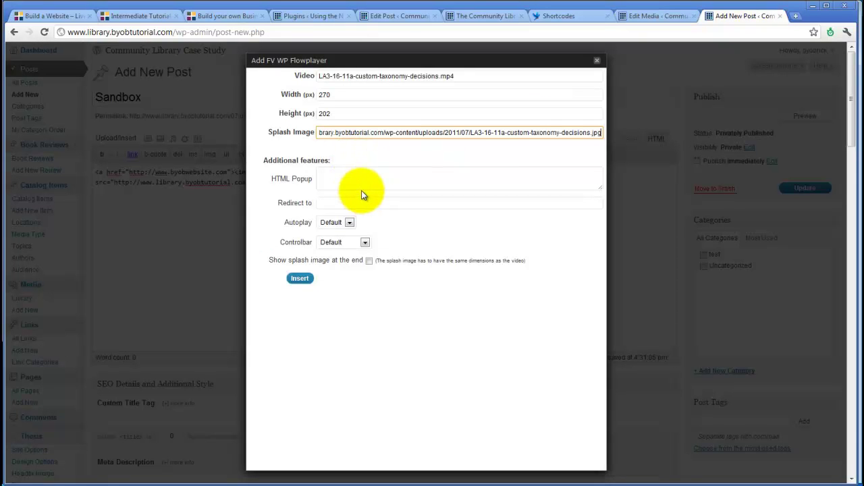
click(302, 279)
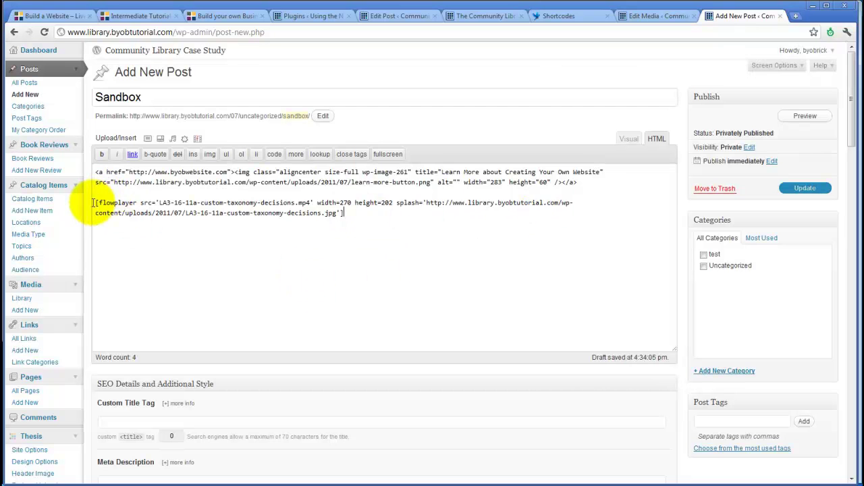
drag(96, 202, 365, 223)
key(ctrl+c)
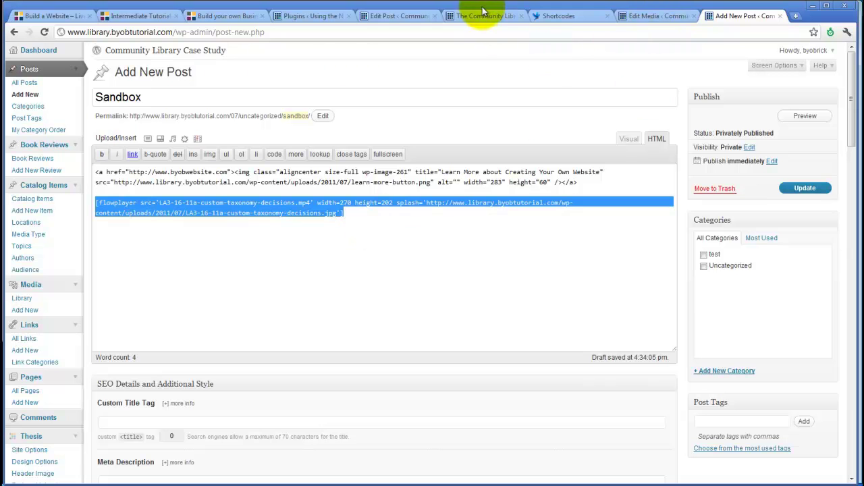
Switch to the Community Library Case Study tab and open Appearance > Widgets.
click(324, 16)
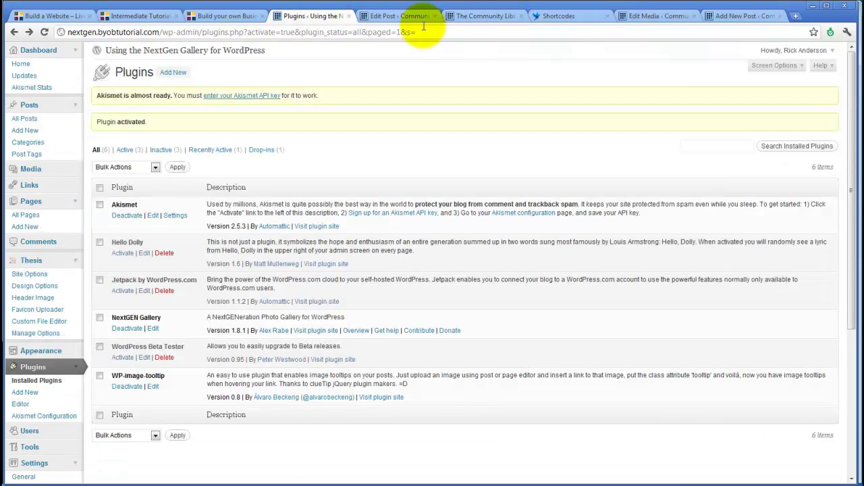
click(493, 15)
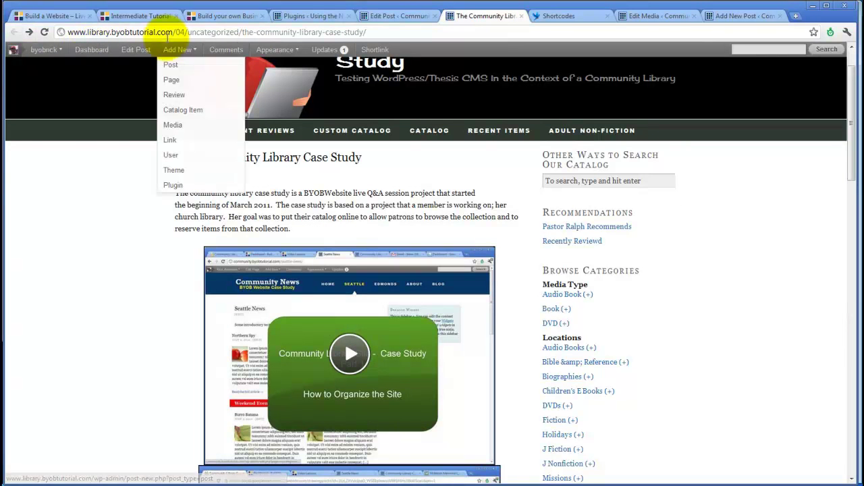
mouse_move(262, 48)
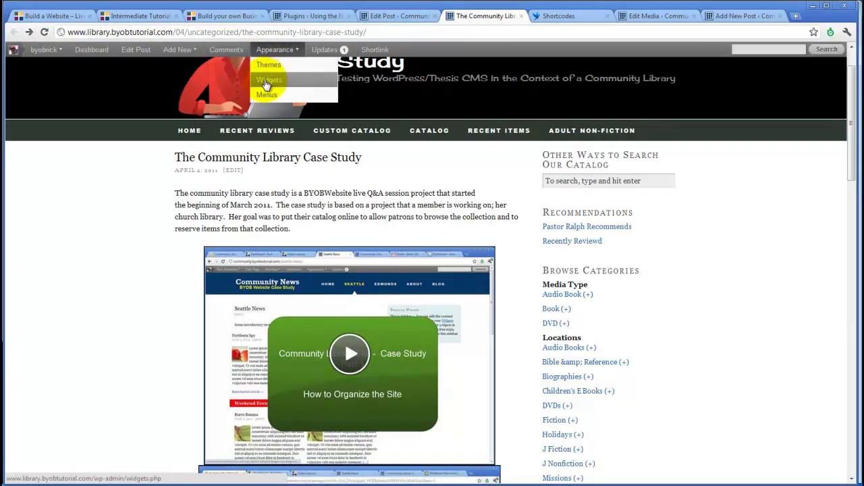
click(266, 81)
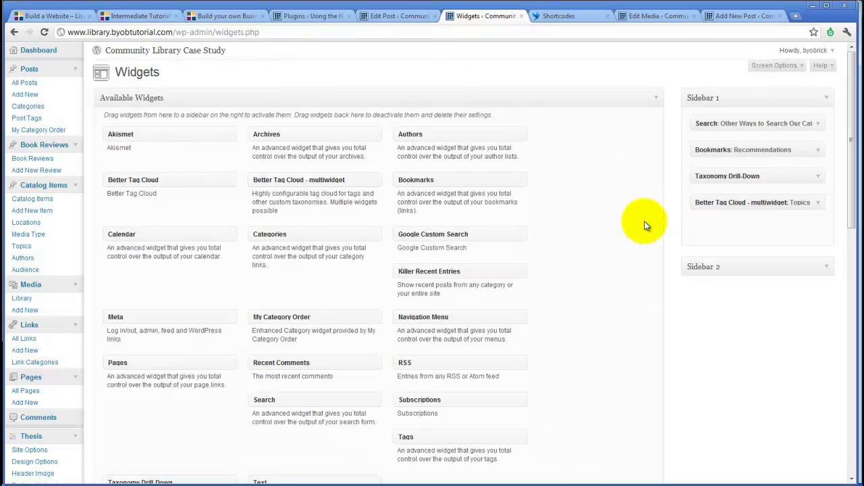
Drag a Text widget into Sidebar 1 directly under Search and expand its settings.
scroll(534, 347, down, 3)
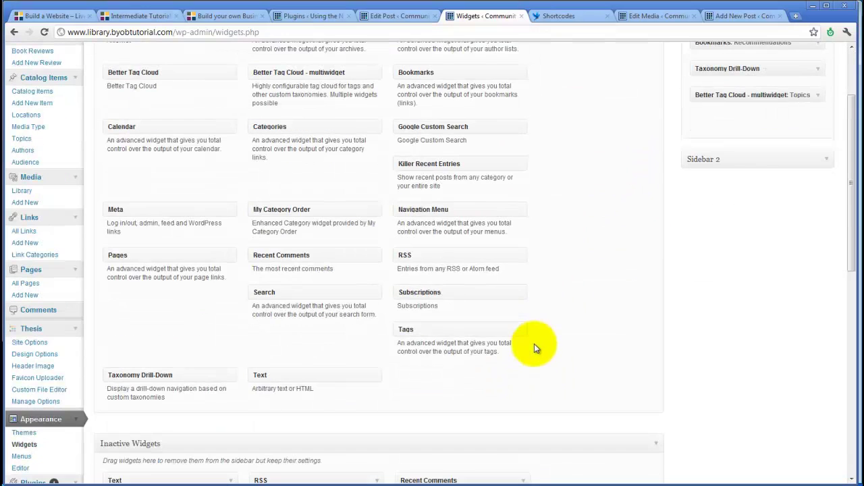
drag(260, 376, 715, 121)
scroll(732, 229, up, 3)
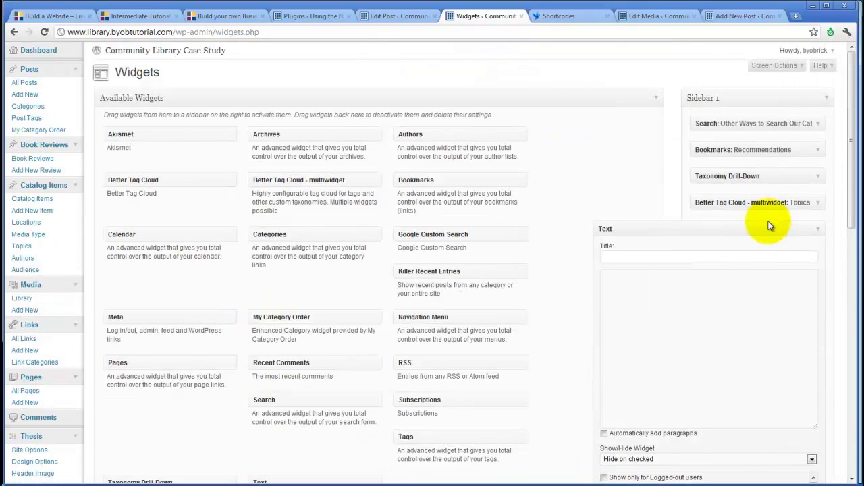
drag(770, 228, 774, 142)
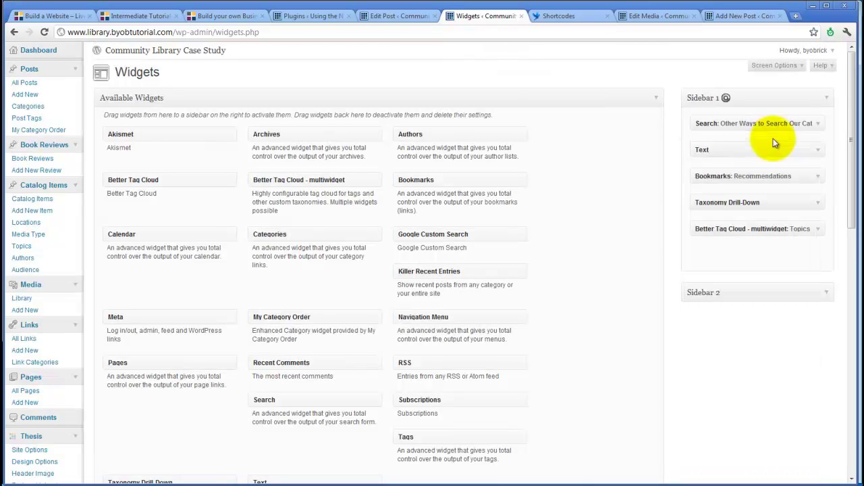
click(816, 152)
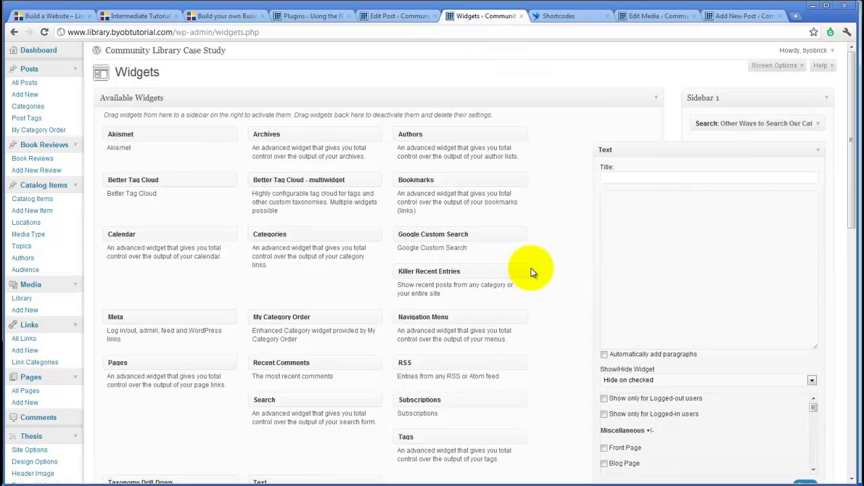
Paste the copied flowplayer shortcode into the Text widget's content box.
click(670, 215)
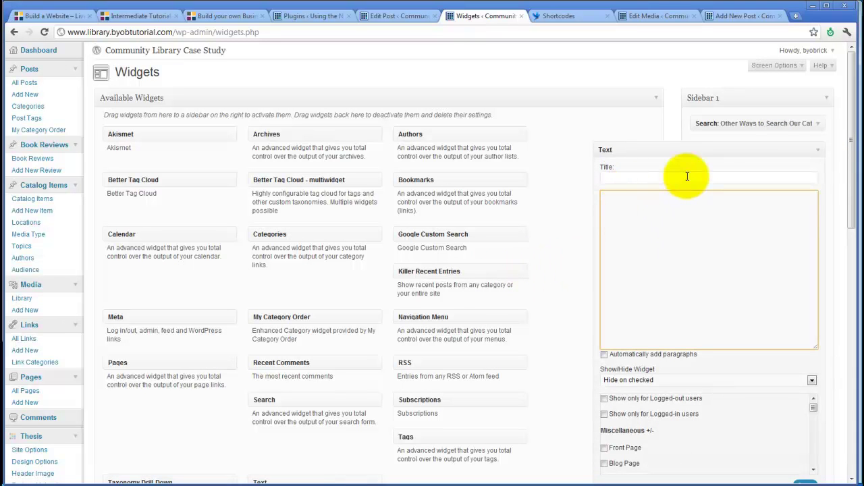
key(ctrl+v)
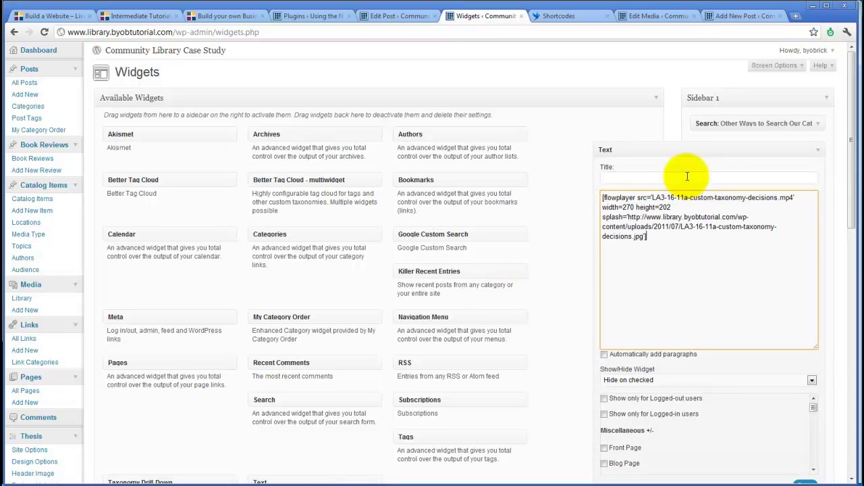
click(566, 279)
scroll(566, 280, down, 2)
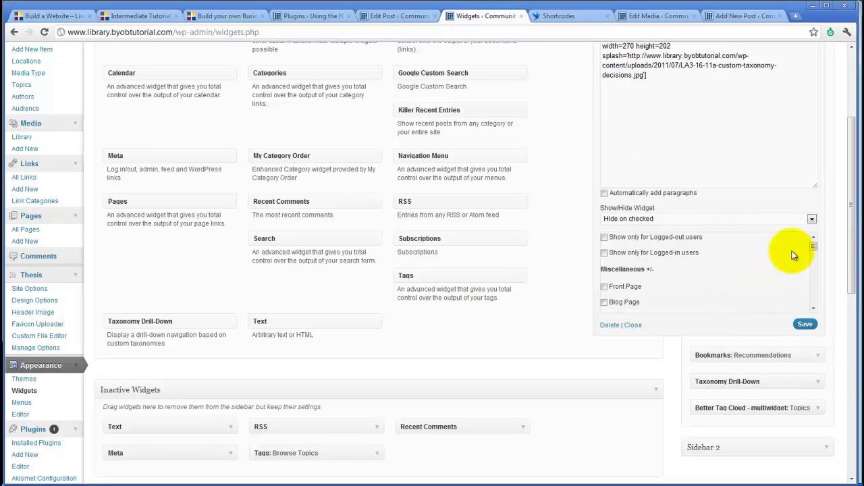
Set the Text widget to 'Show on checked' with only Blog Page ticked, and save it.
click(815, 219)
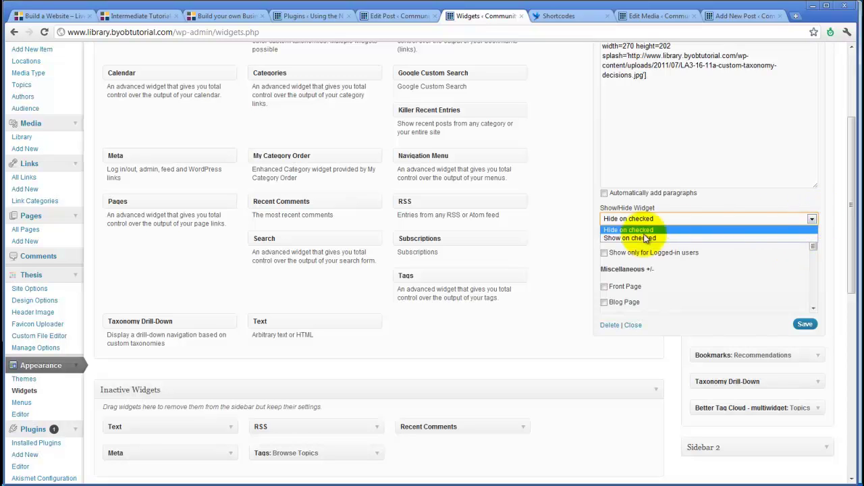
click(739, 233)
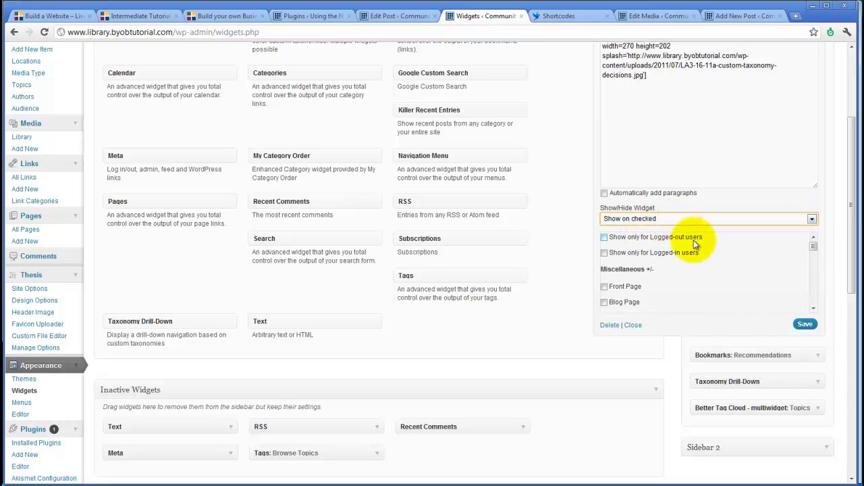
click(604, 302)
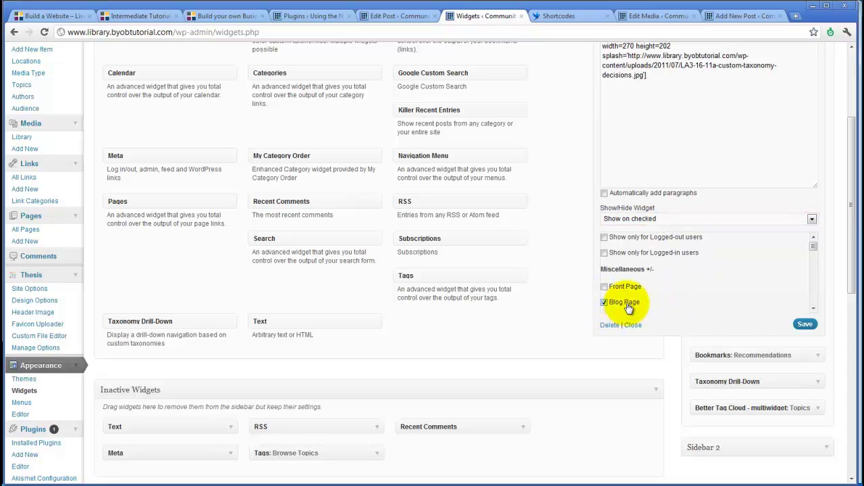
click(808, 325)
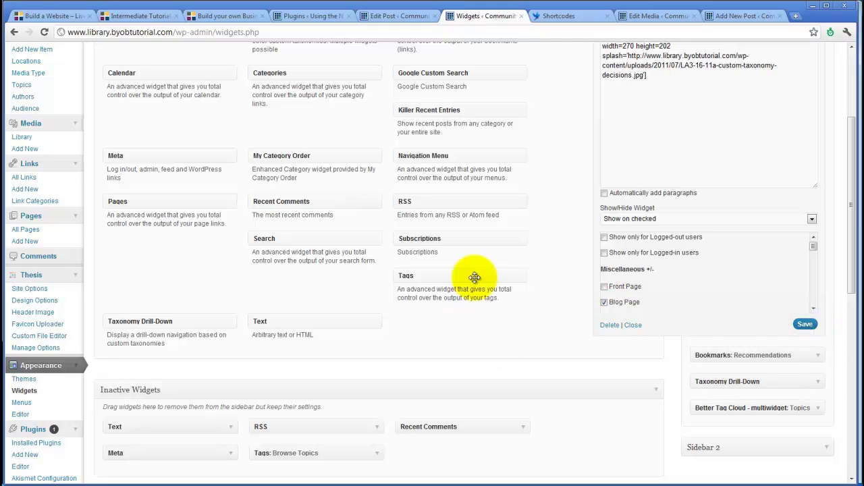
click(400, 17)
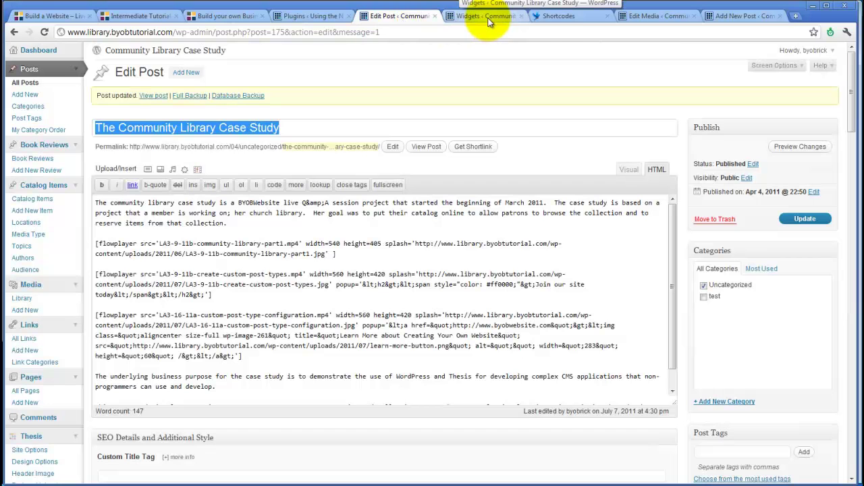
View the site's front page and play, then pause, the sidebar Flowplayer video.
click(168, 58)
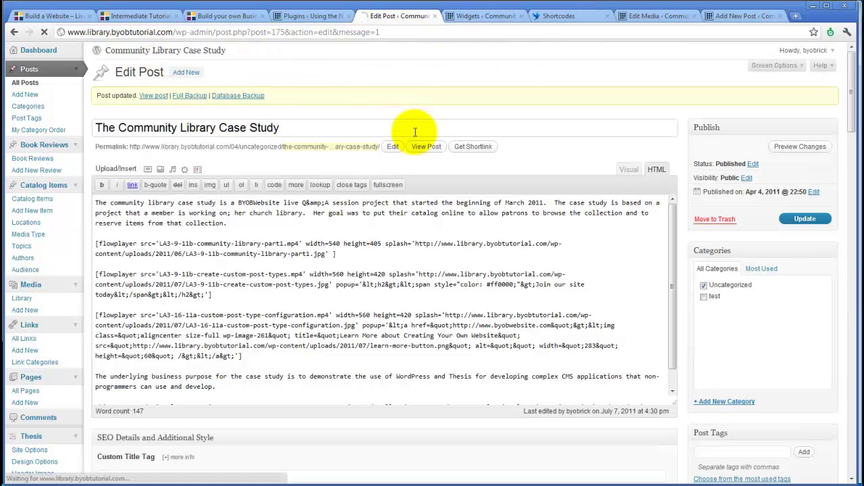
mouse_move(456, 224)
scroll(499, 233, down, 2)
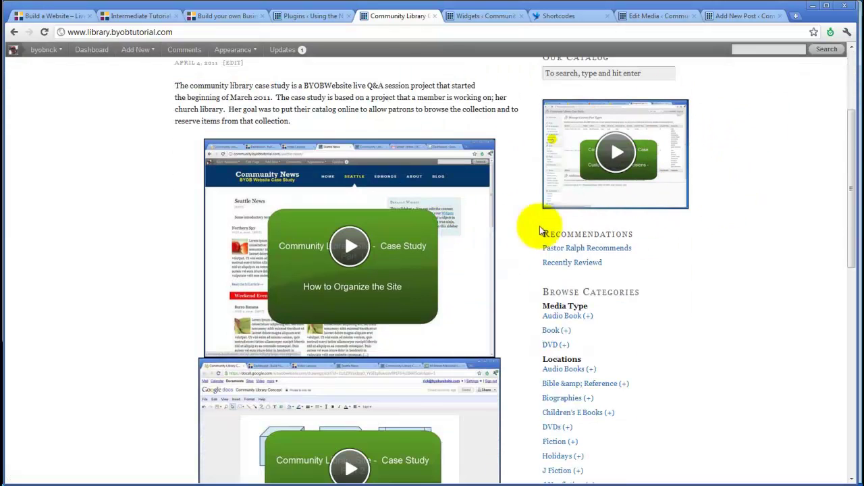
scroll(561, 270, up, 1)
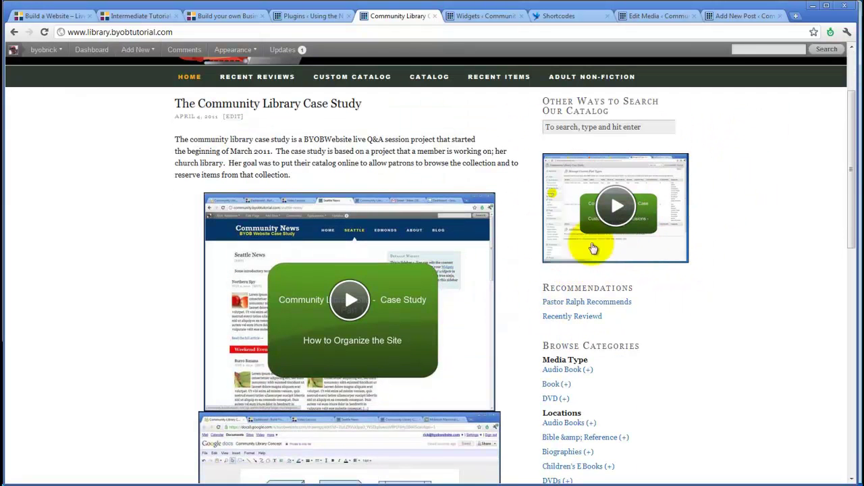
click(618, 209)
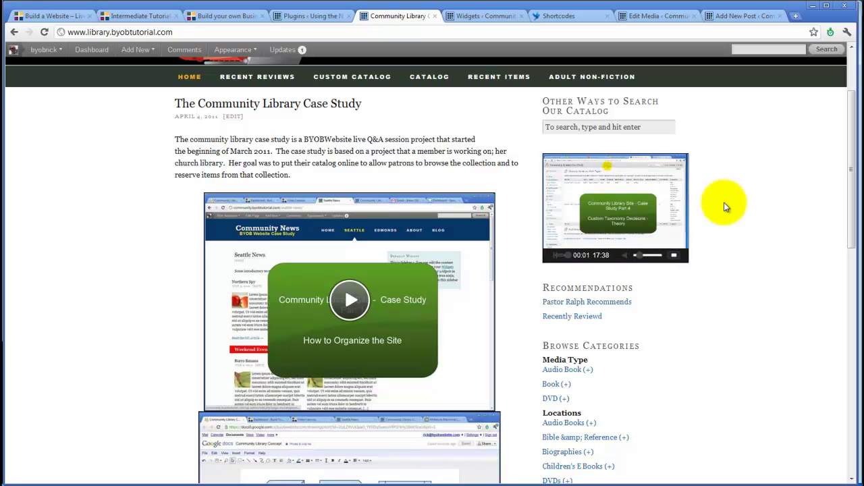
click(555, 257)
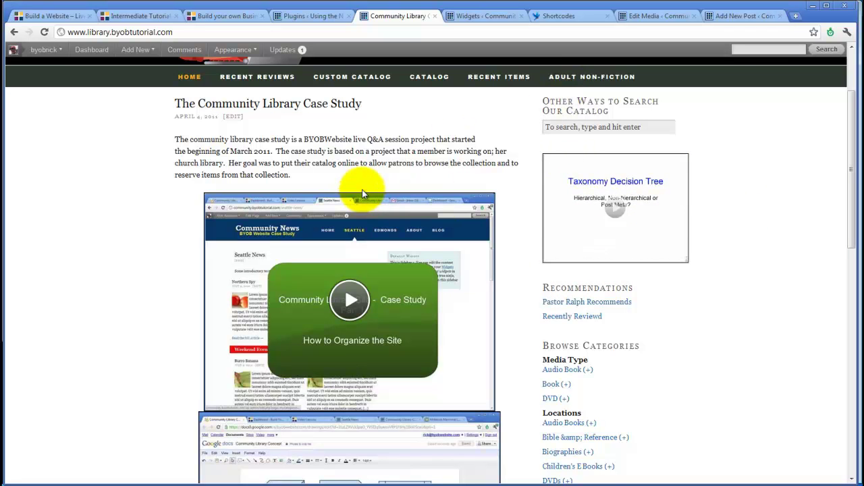
Title the sidebar Text widget 'Custom Taxonomy Decision Making Tree' and save it.
click(311, 20)
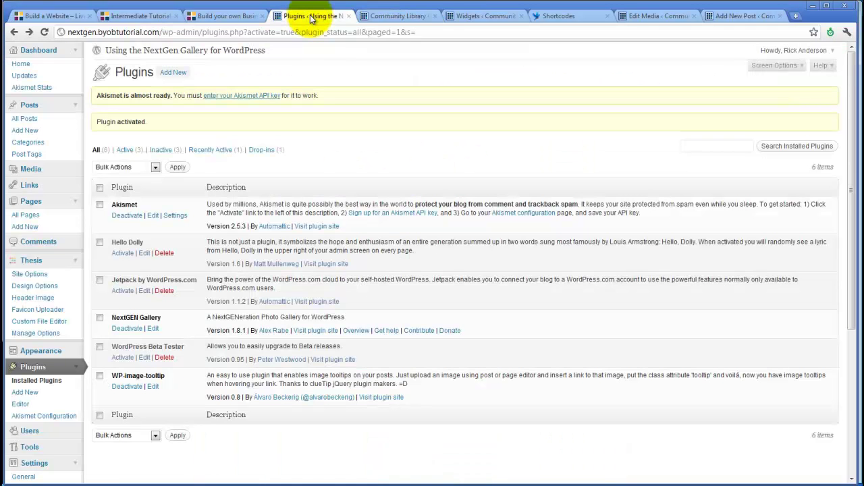
click(481, 17)
scroll(572, 194, up, 5)
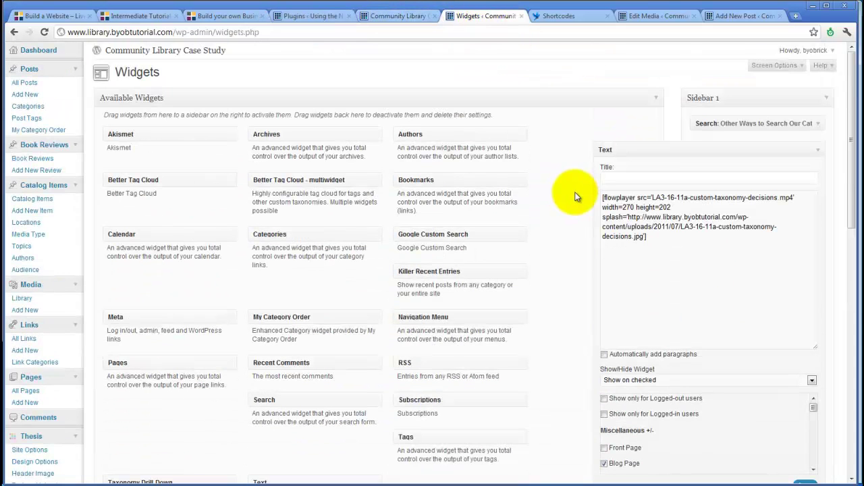
click(650, 173)
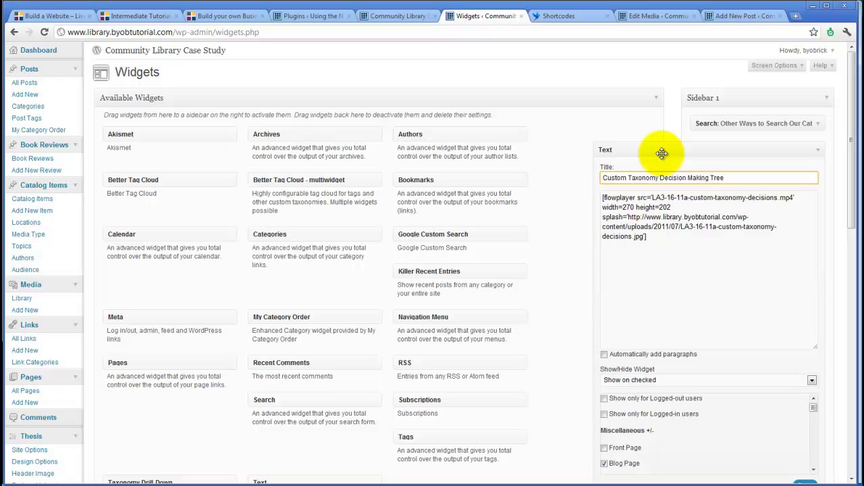
scroll(585, 299, down, 3)
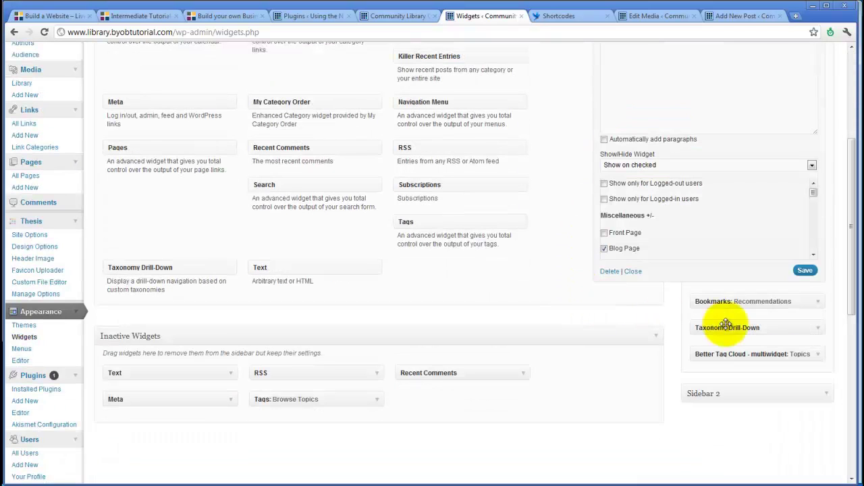
click(800, 273)
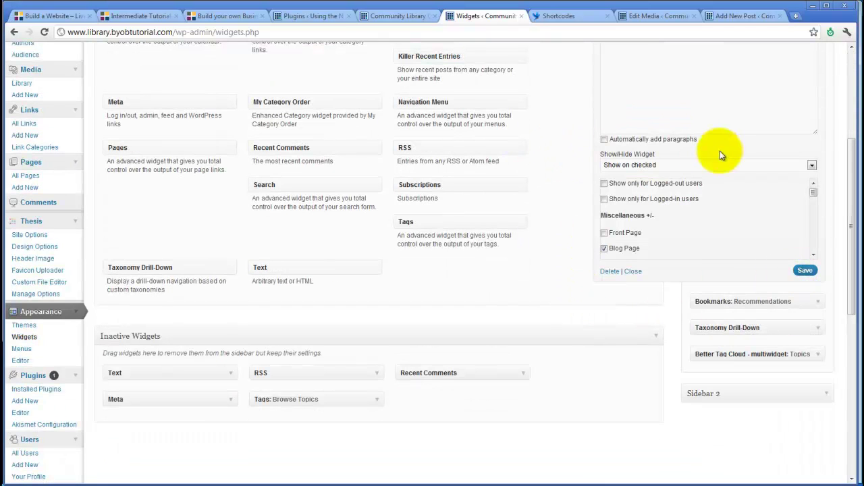
Reload the site's front page in the Community Library tab to show the titled video.
click(388, 24)
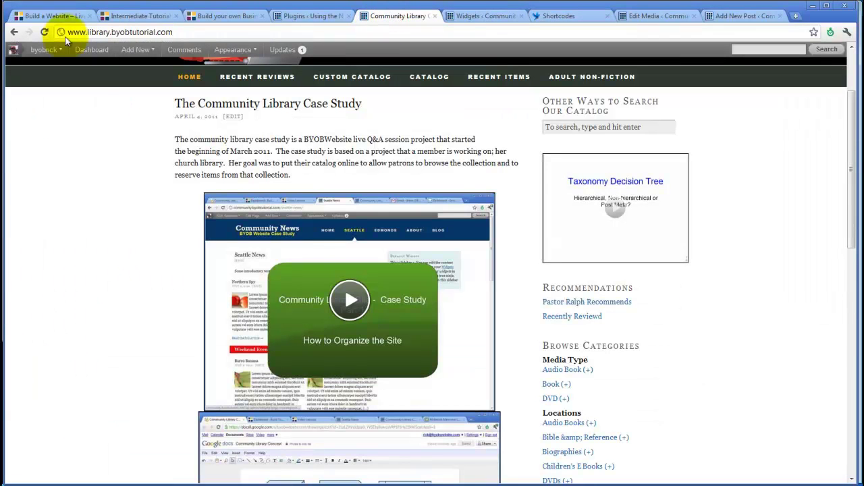
click(44, 32)
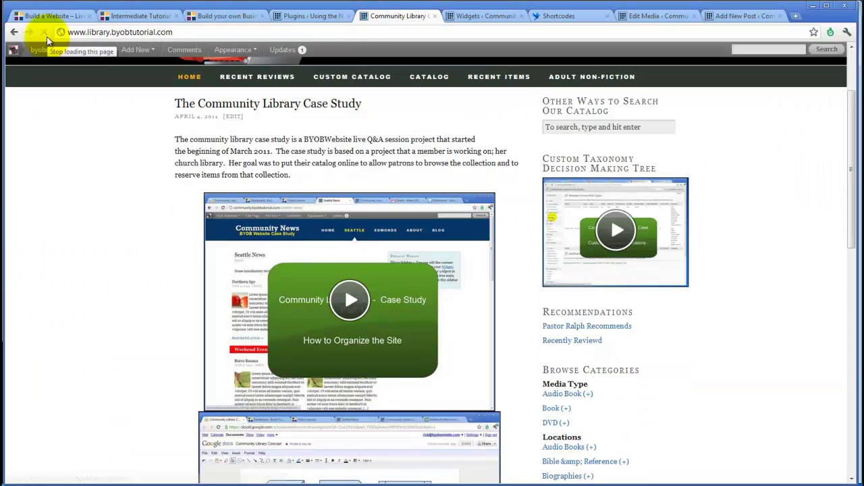